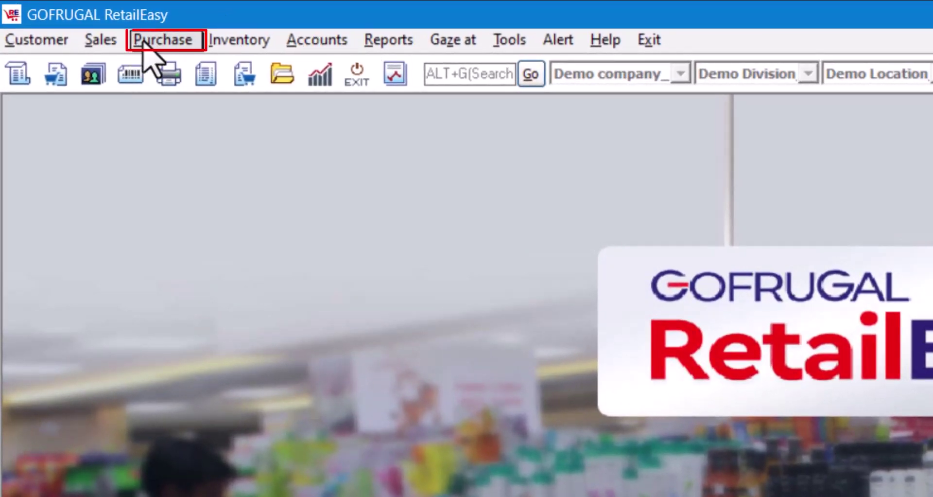
- Open a new purchase invoice entry and keep Direct as the GRN type
click(81, 21)
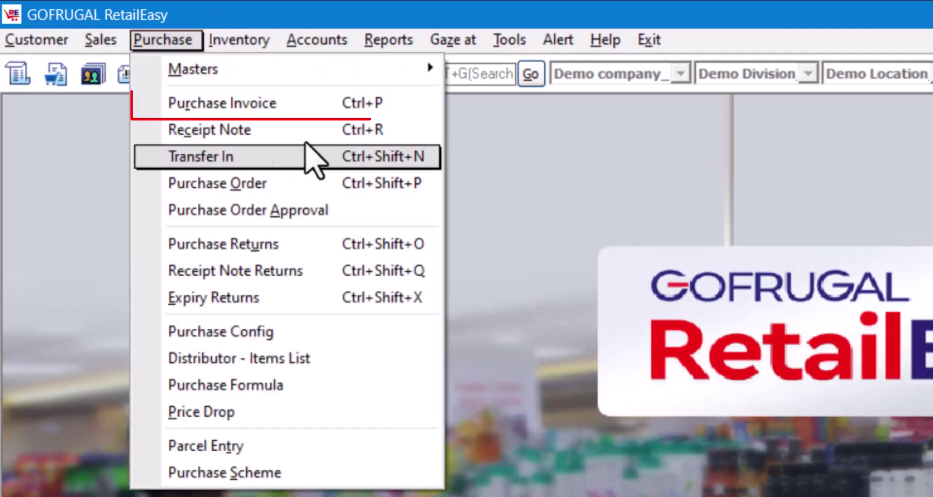
click(311, 108)
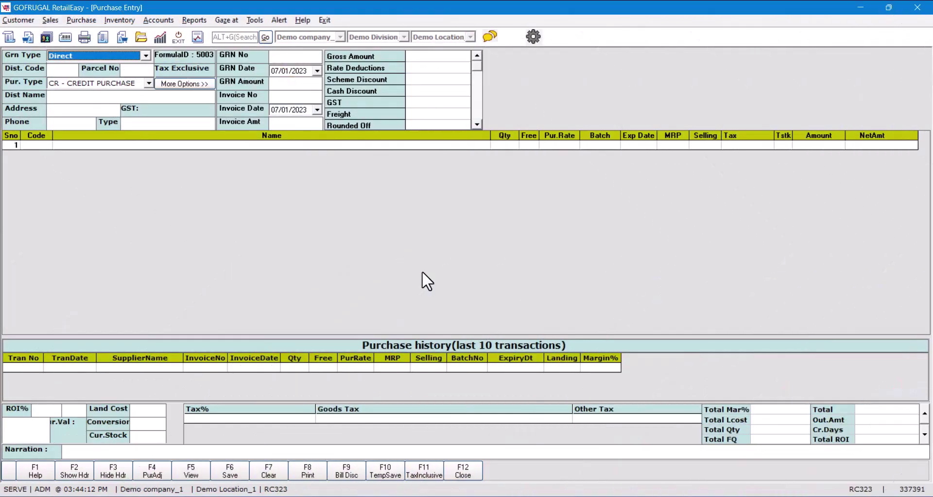
key(Return)
key(Escape)
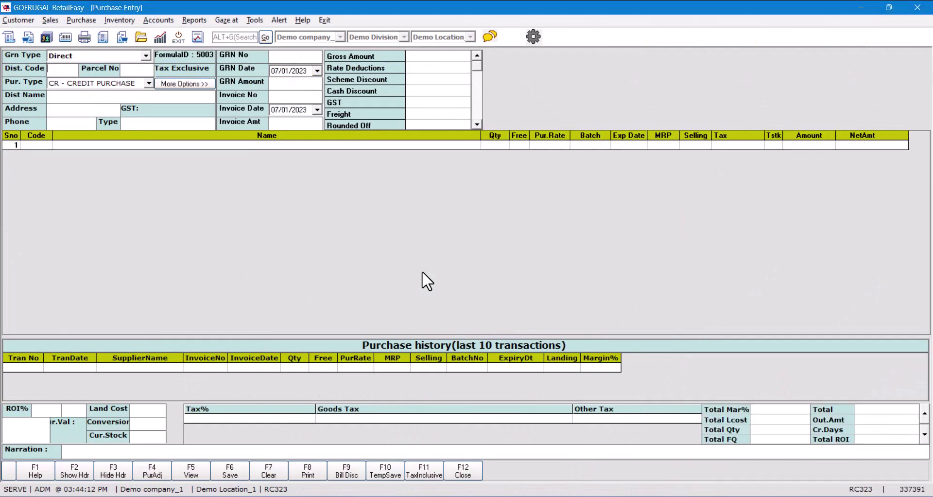
- Fill in the purchase header with distributor code 220, the supplier's invoice number and an invoice amount of 13113
text(220)
key(Return)
text(331311)
key(Return)
key(Return)
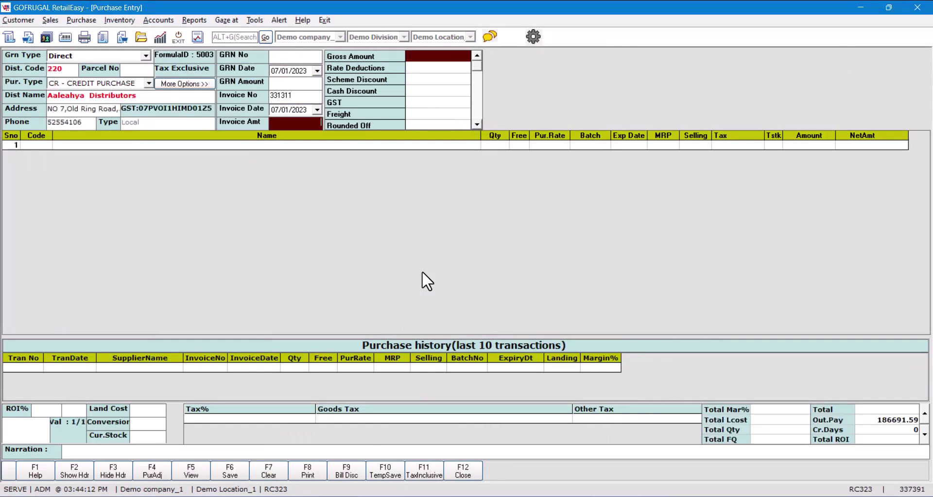
text(13113)
key(Return)
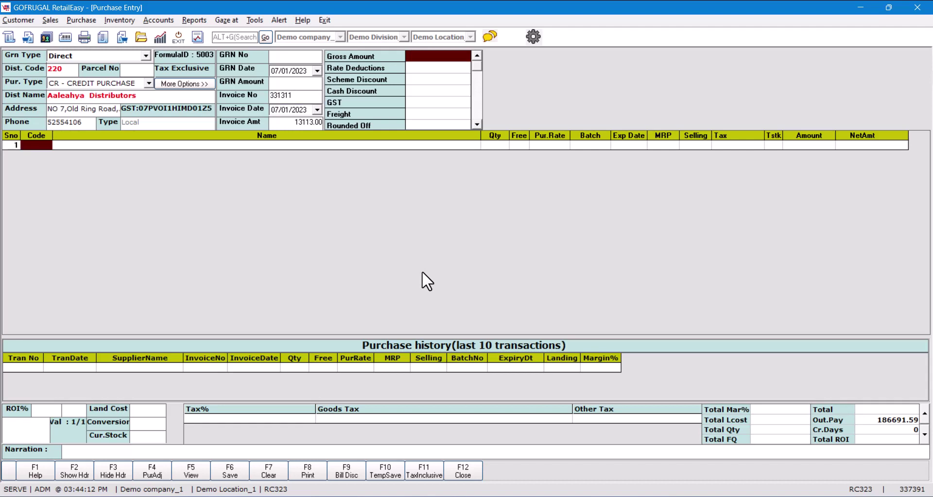
- Bring up the product list for the first invoice line and look through the items available for purchase
key(Return)
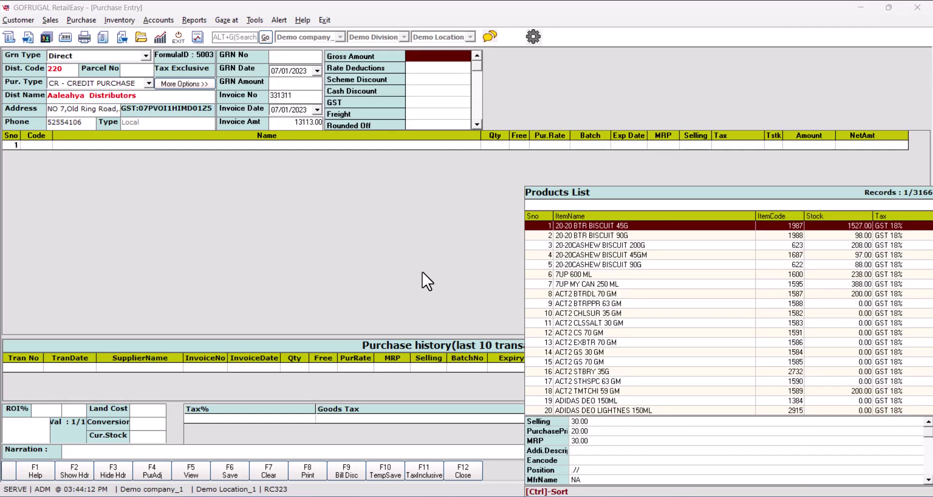
key(Down)
key(Down)
key(Down)
key(Down)
key(Down)
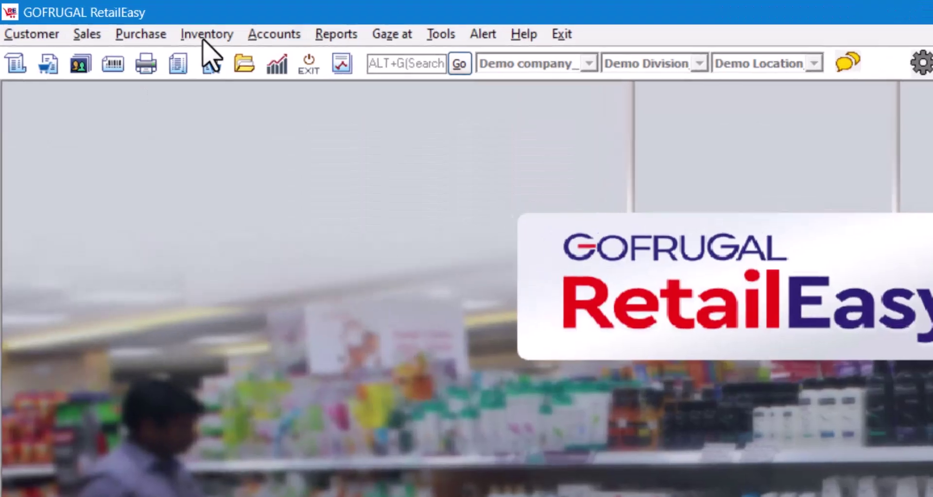
- Open the Item Master and bring up its Manage Tabs settings
click(120, 19)
mouse_move(311, 67)
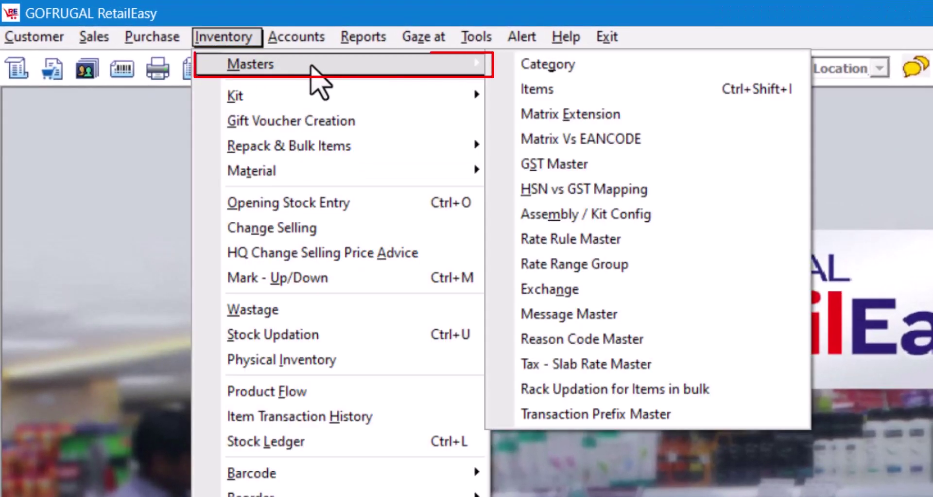
click(673, 96)
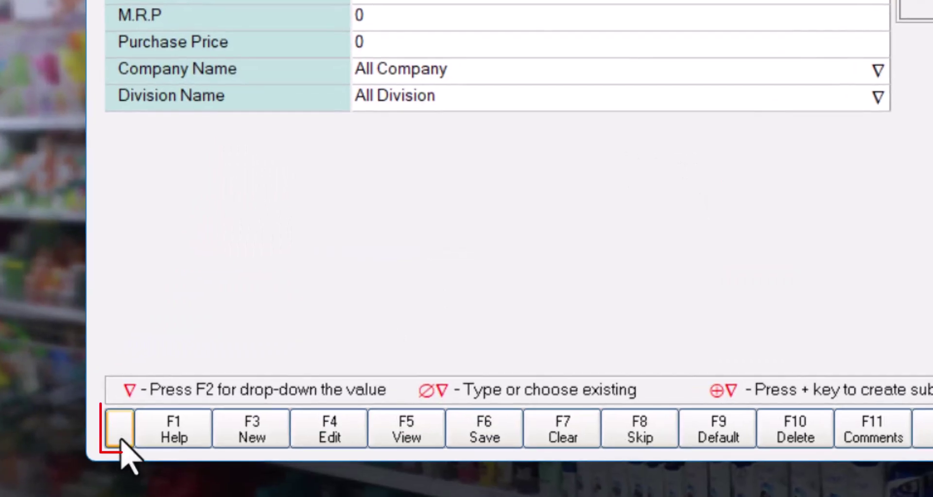
click(232, 426)
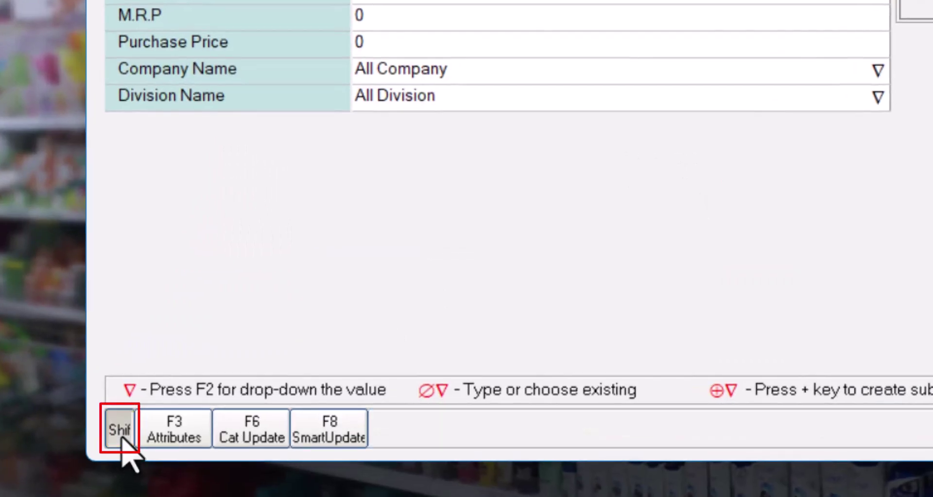
click(121, 428)
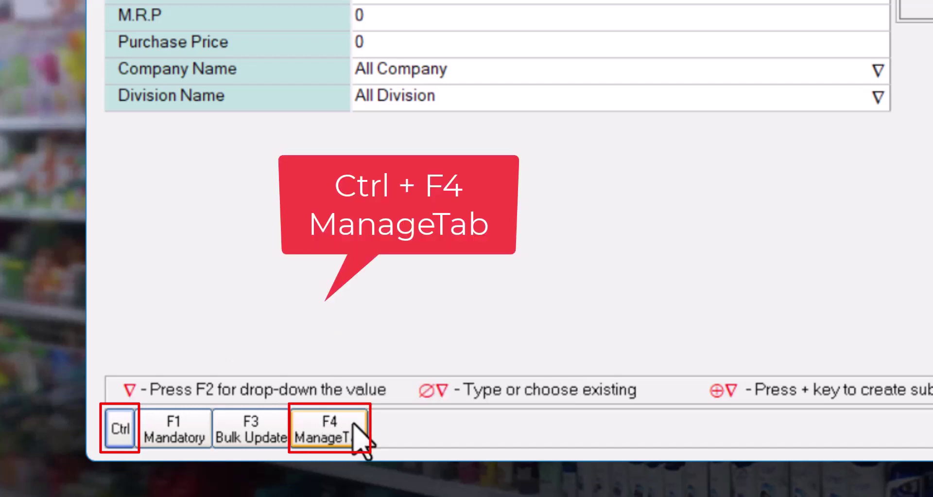
key(ctrl+F4)
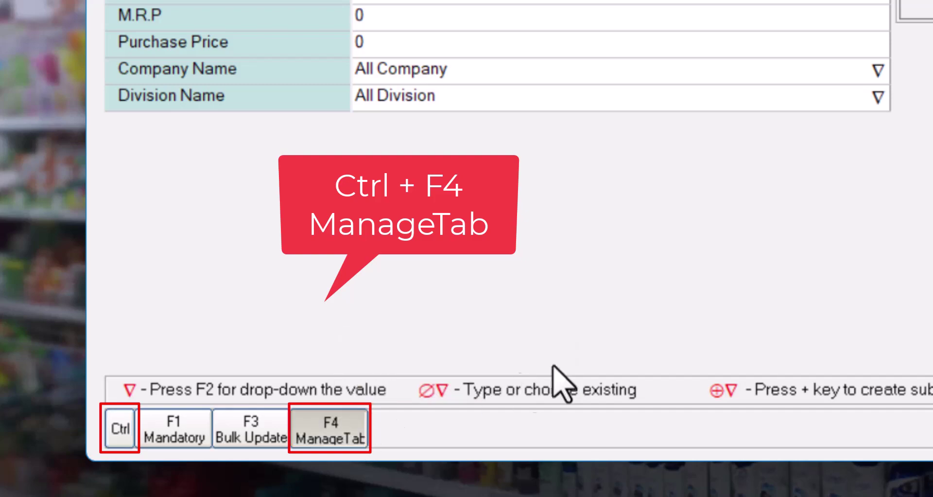
- Select the Activation Status tab in Manage Tabs and apply the tab and attribute settings
click(422, 305)
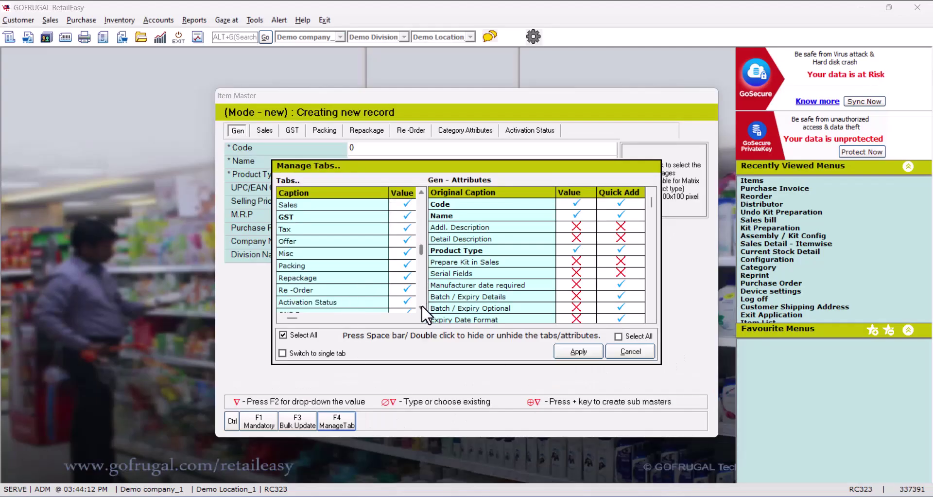
click(422, 306)
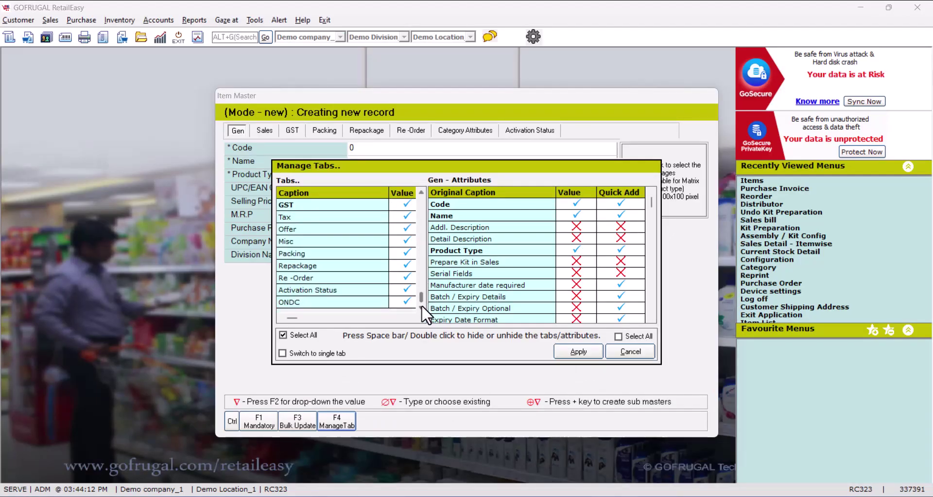
click(331, 290)
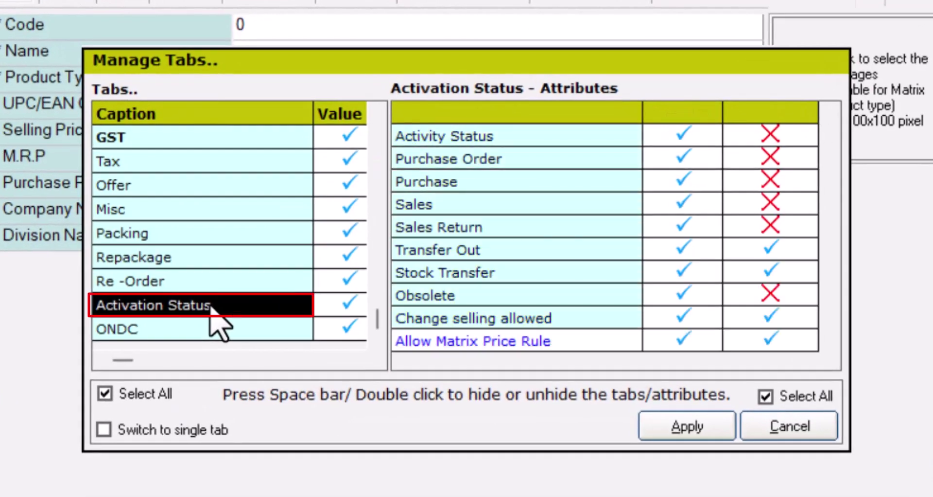
scroll(214, 306, up, 1)
shift+click(214, 306)
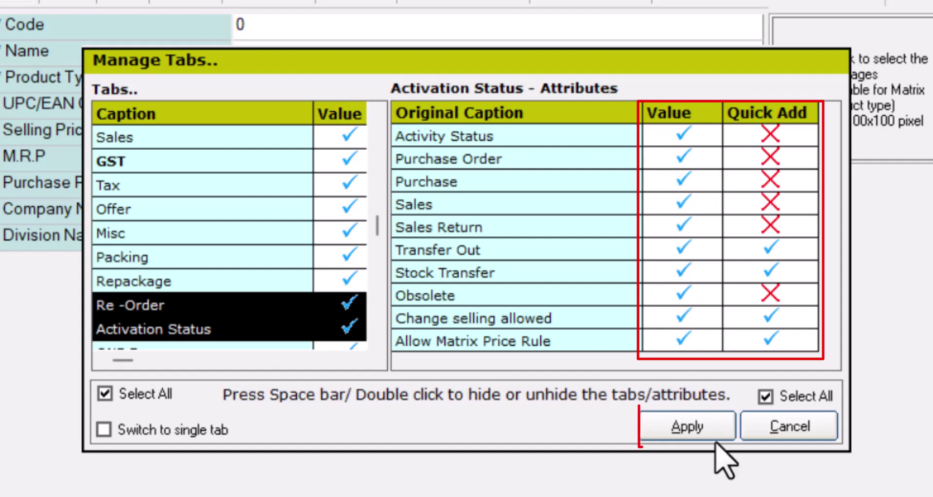
click(709, 429)
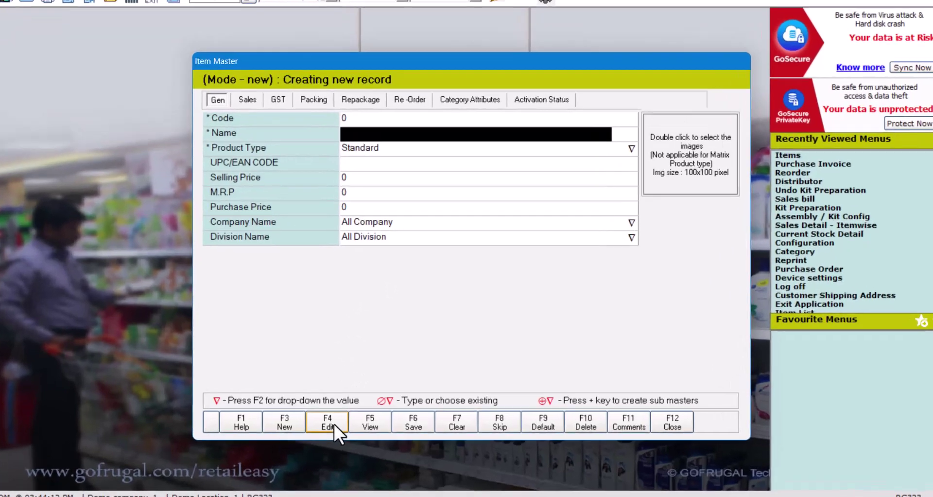
- Load the item 7UP 600 ML into the Item Master for editing
click(336, 422)
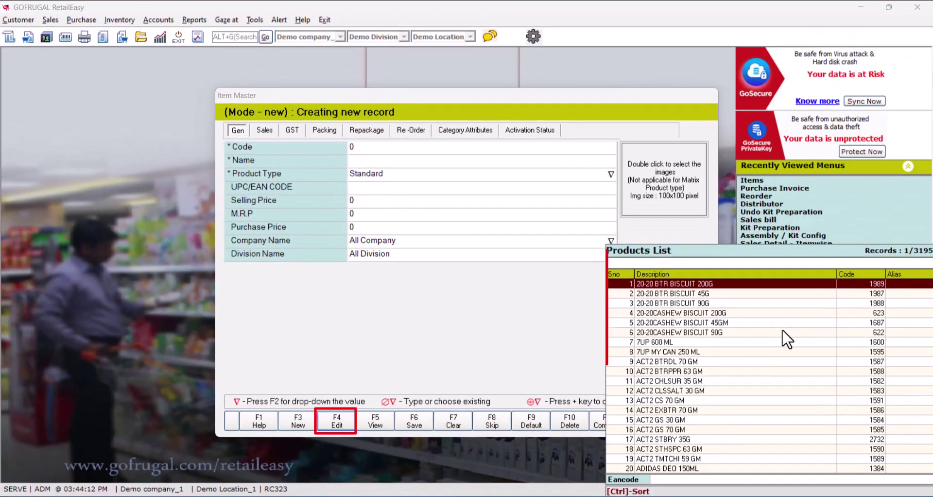
key(Down)
key(Down)
key(Down)
key(Down)
key(Down)
key(Down)
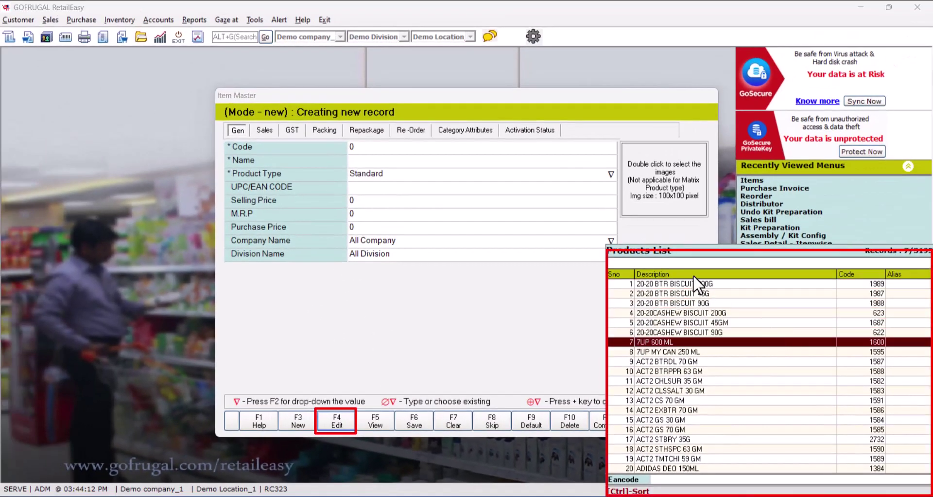
key(Return)
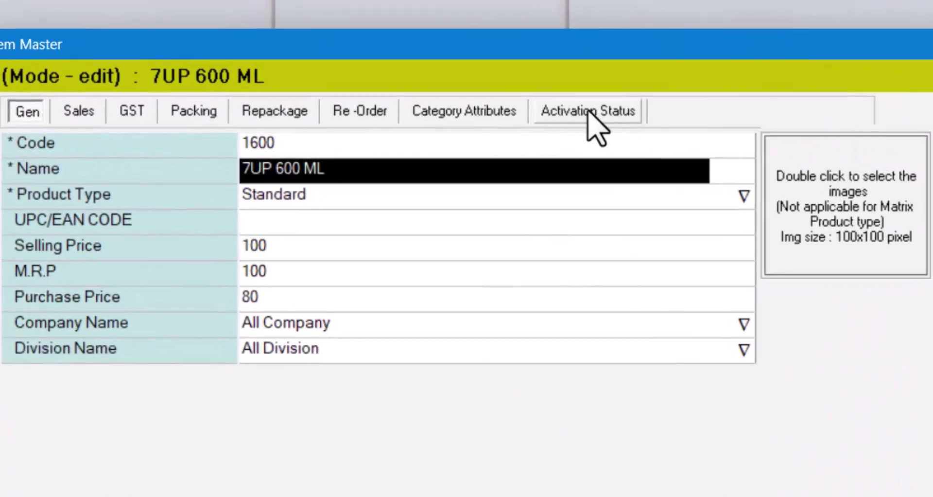
- Set Purchase to No in the activation status of 7UP 600 ML
click(539, 131)
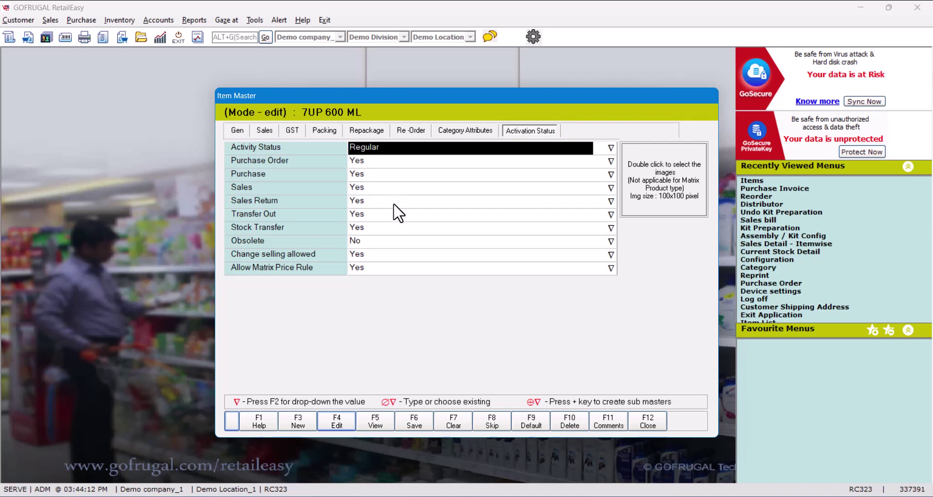
click(369, 175)
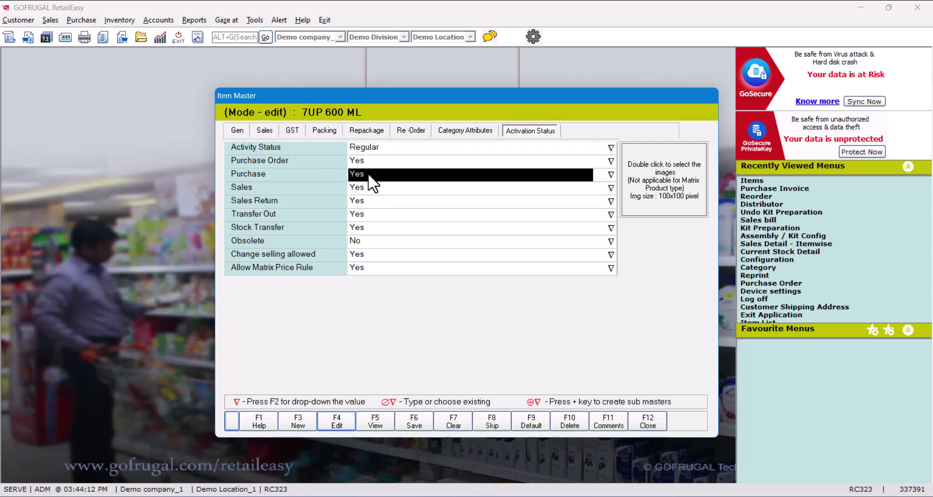
key(F2)
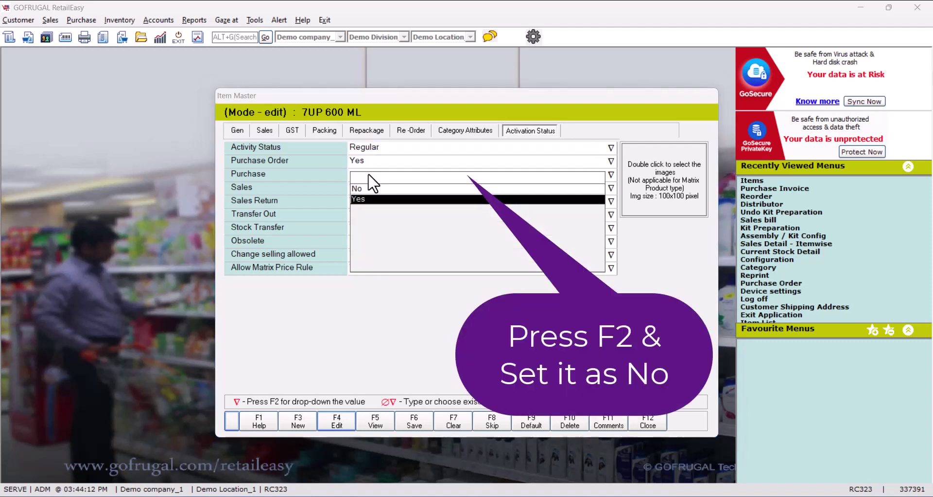
key(Up)
key(Return)
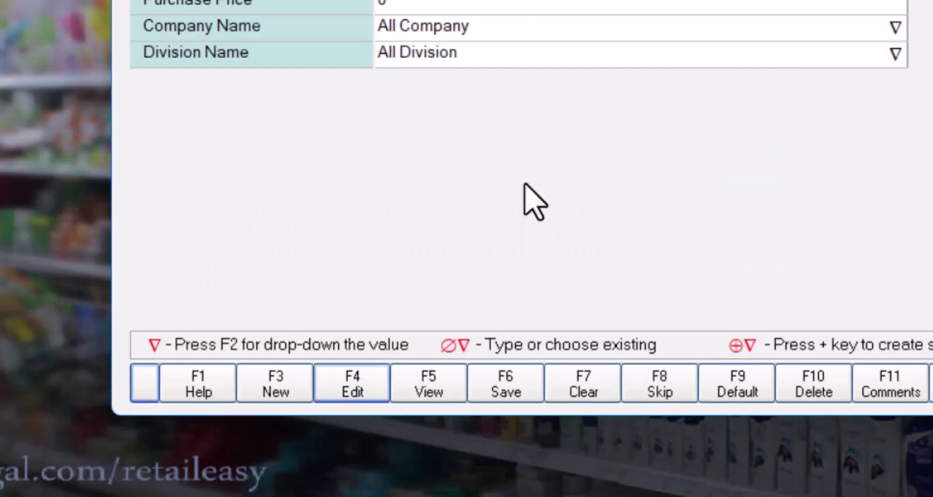
- Open the Bulk Update grid from the Item Master
click(145, 383)
click(146, 386)
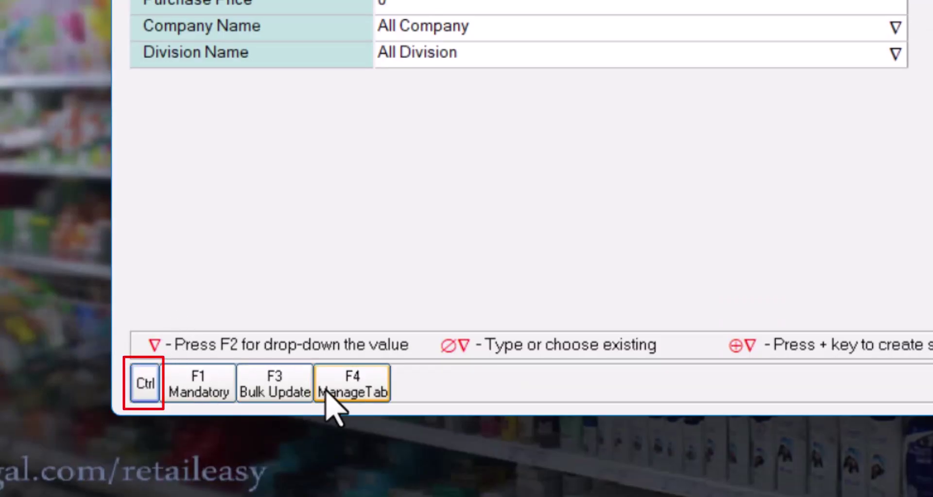
click(298, 386)
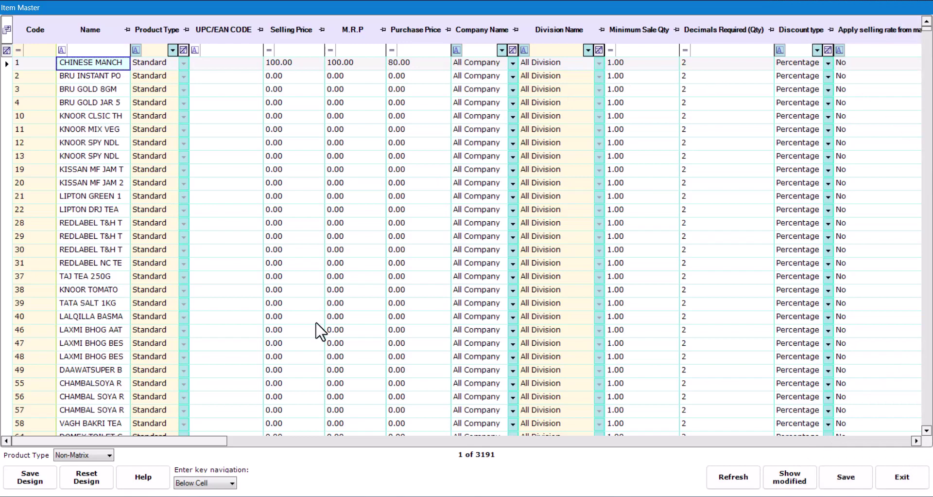
- Filter the bulk update grid's Category column to BEVARAGES
scroll(272, 449, right, 5)
scroll(228, 459, left, 5)
scroll(167, 458, right, 15)
scroll(758, 455, right, 5)
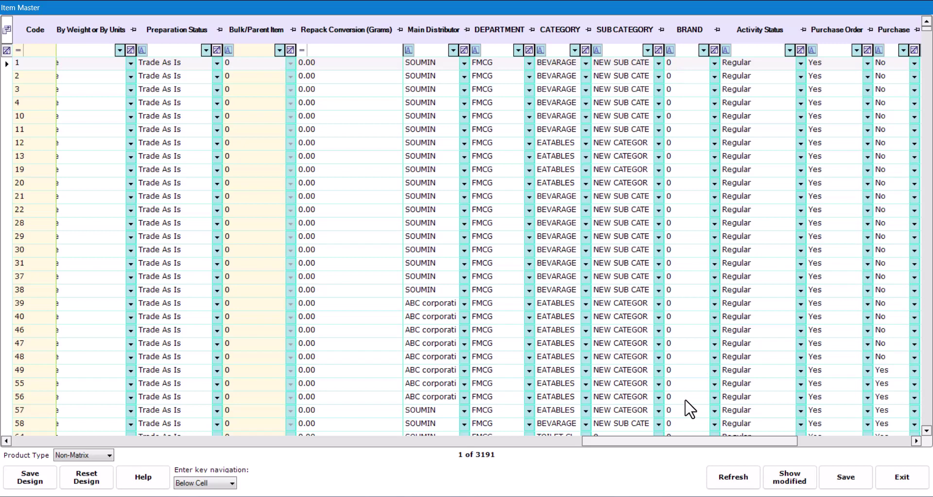
scroll(805, 442, right, 1)
scroll(807, 443, right, 2)
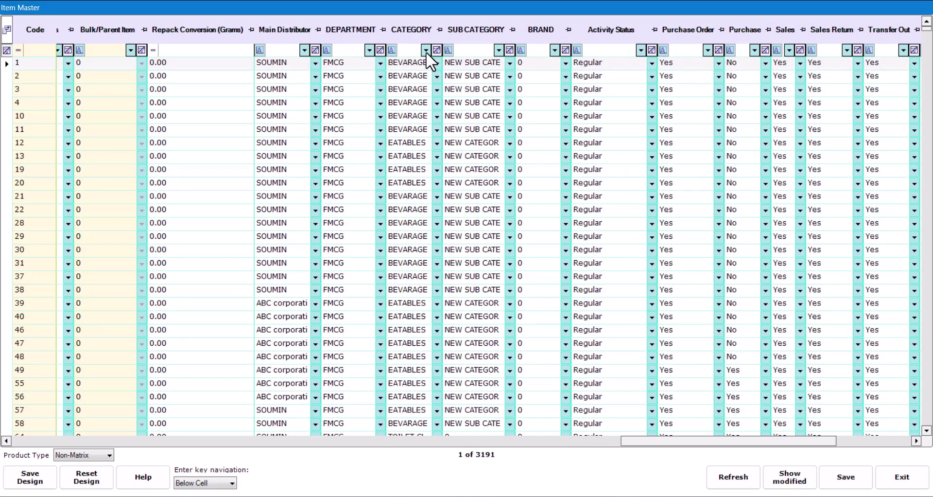
click(426, 50)
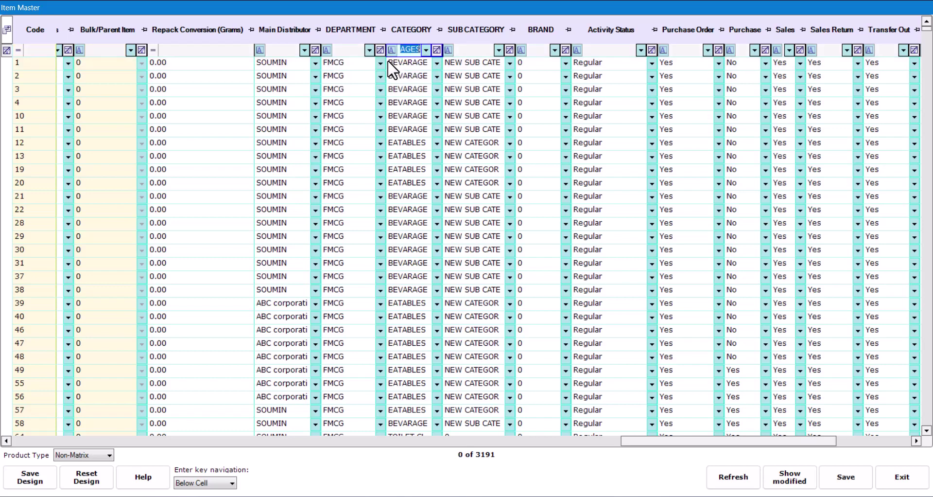
key(Tab)
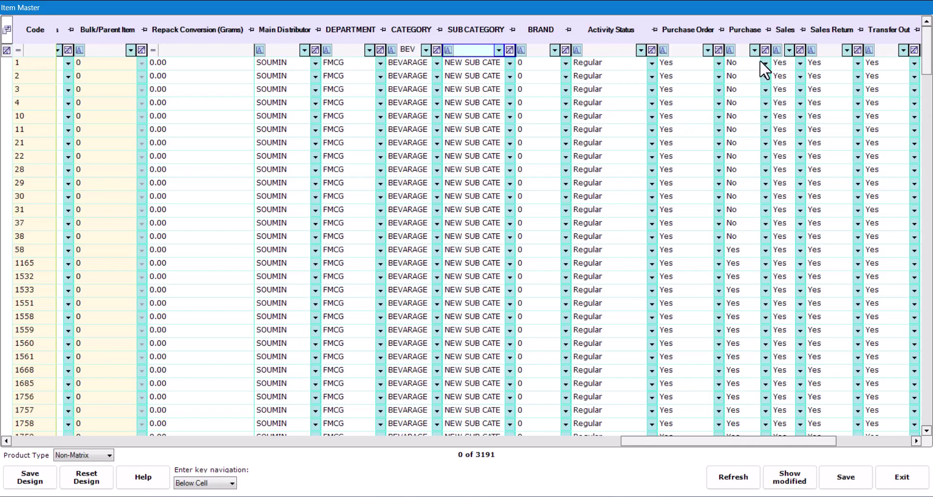
- Set the Purchase value of the item with code 58 to No
click(765, 251)
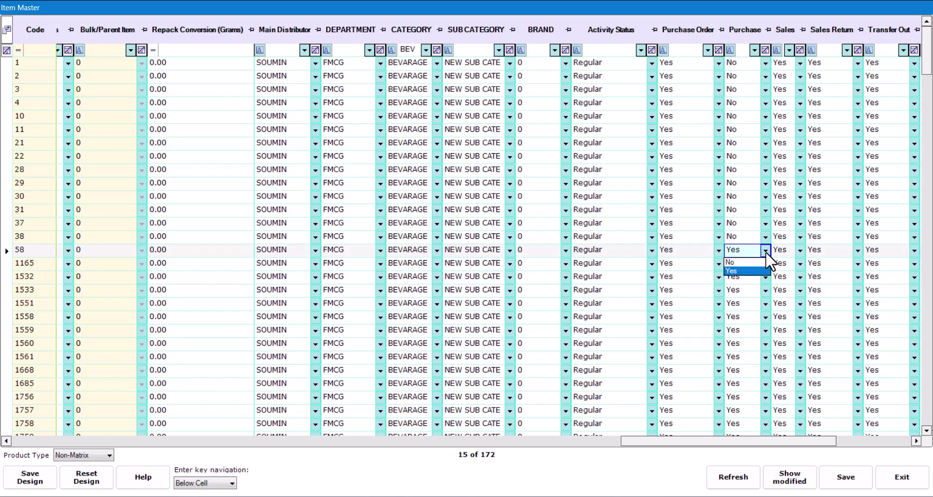
click(763, 261)
click(752, 266)
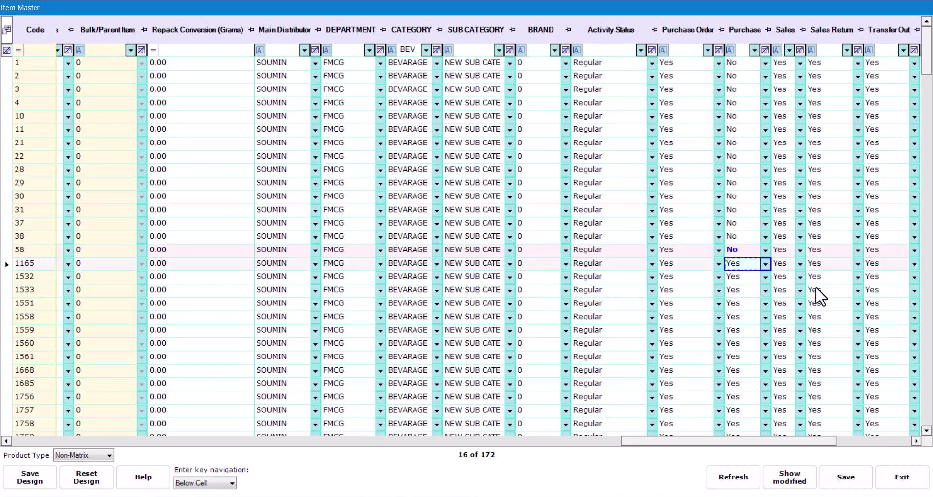
- Copy the No value from item 58's Purchase cell and paste it to the entire Purchase column of the filtered items
click(745, 250)
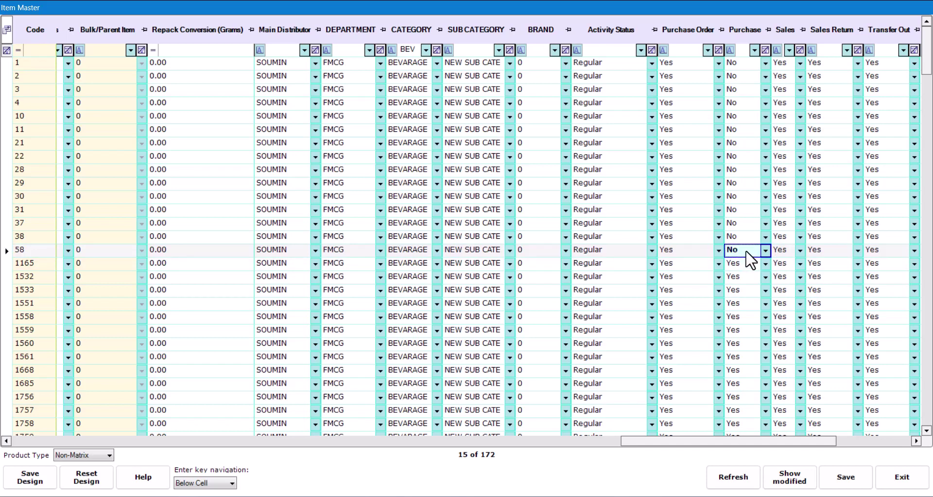
key(ctrl+c)
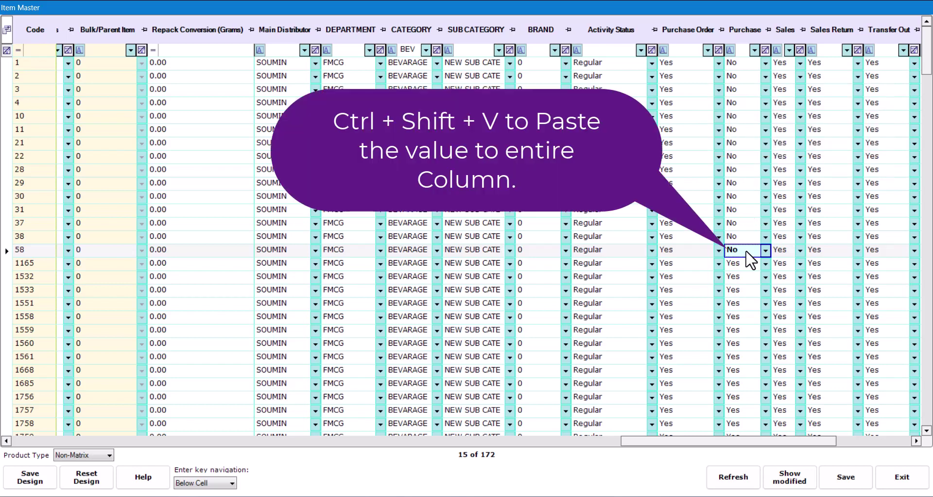
key(ctrl+shift+v)
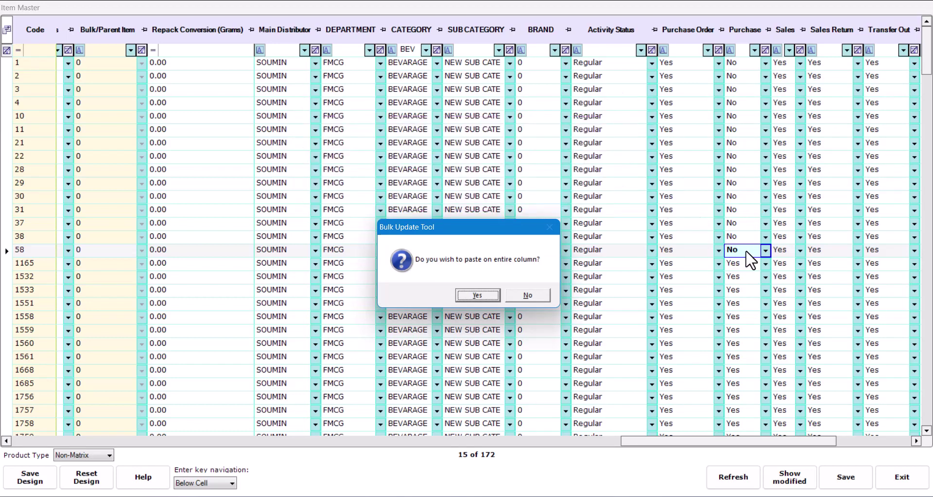
click(488, 293)
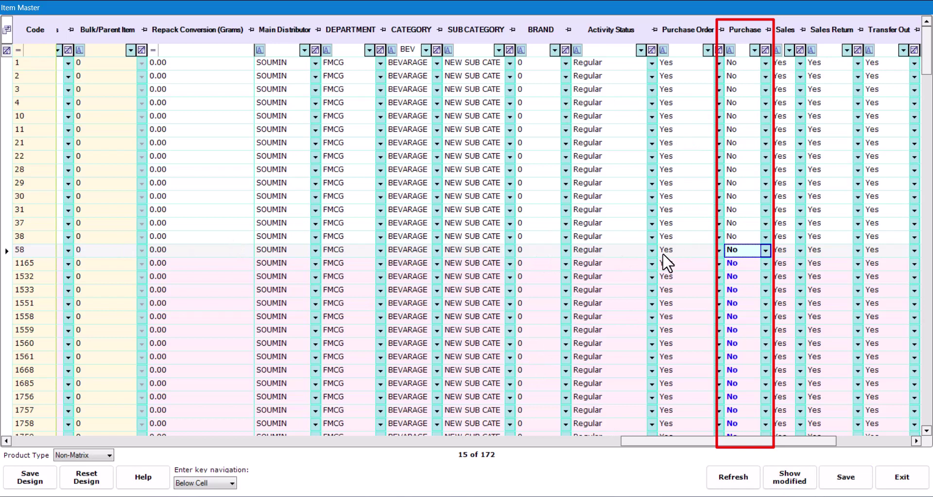
- Save the bulk changes, exit the Bulk Update grid and close the Item Master
click(848, 477)
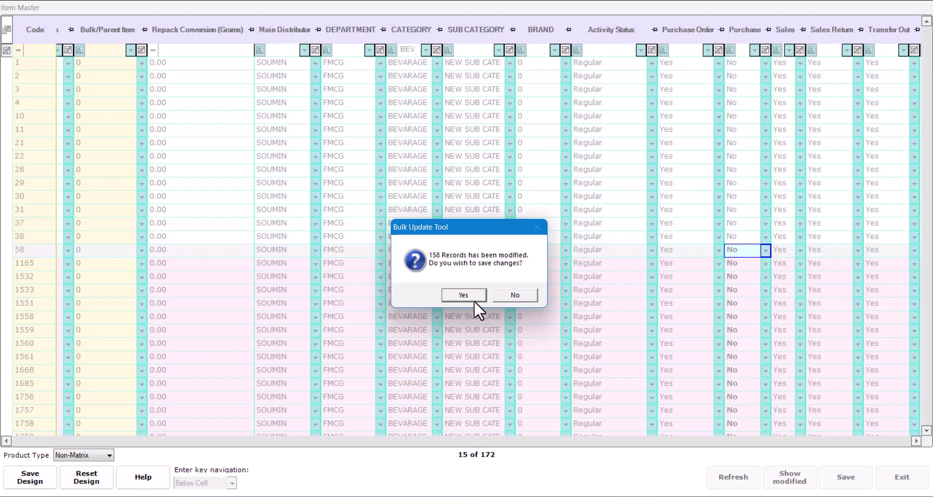
click(472, 296)
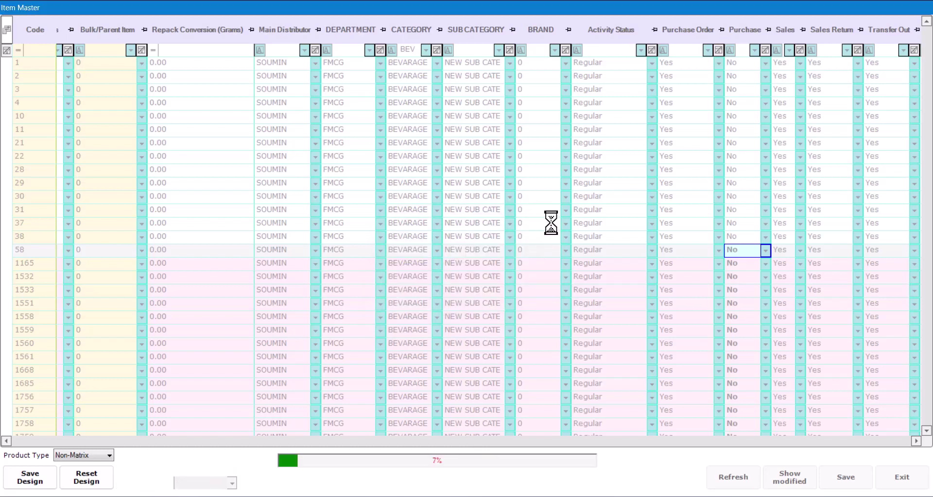
click(496, 296)
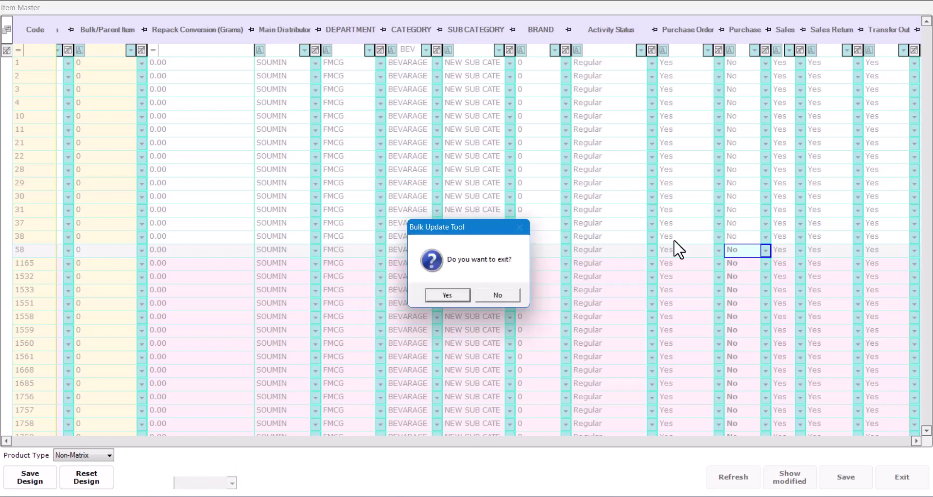
click(447, 295)
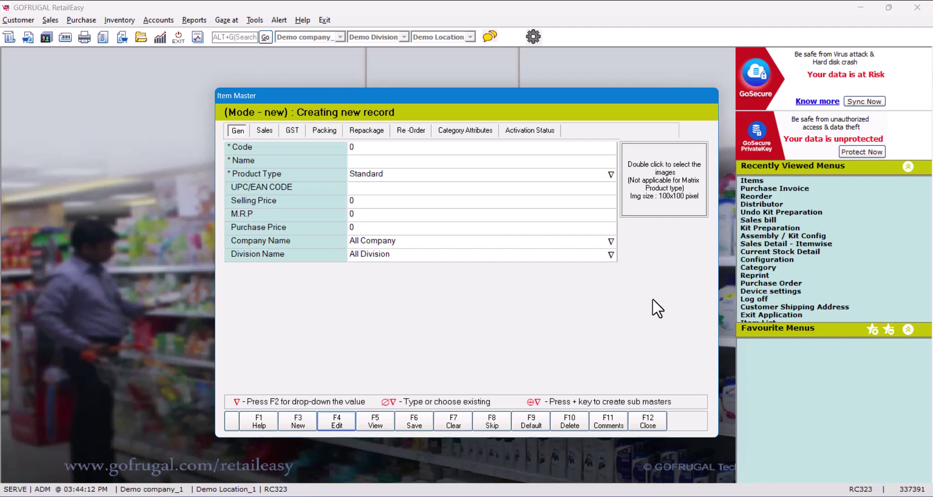
click(656, 420)
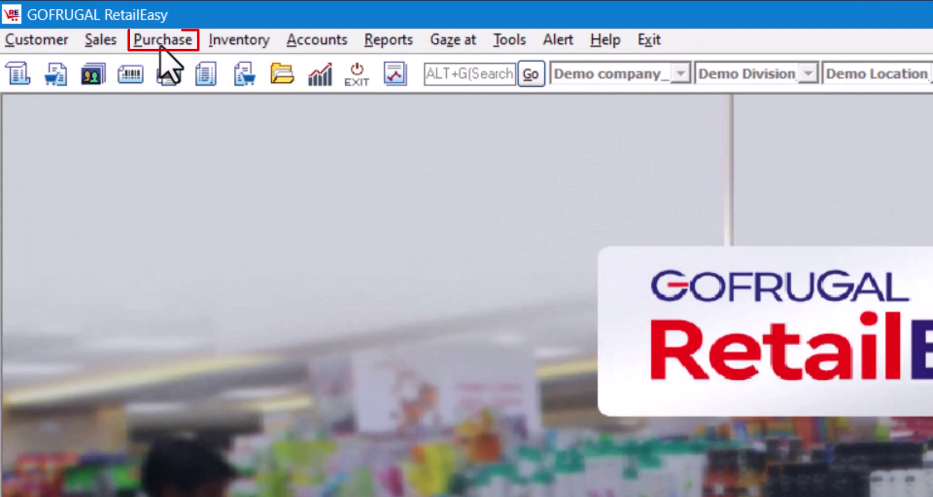
- Start a direct purchase invoice for Aaleahya Distributors with invoice number 113313 and invoice amount 1331
click(161, 46)
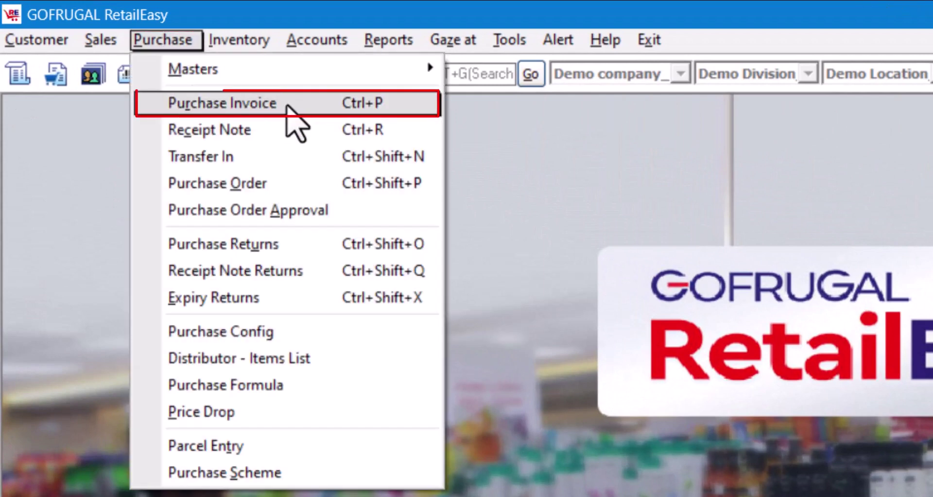
click(287, 104)
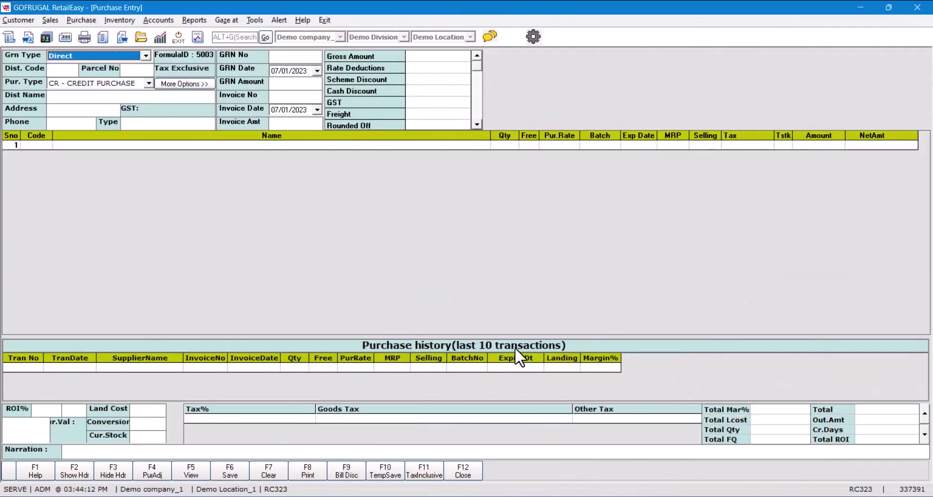
key(Tab)
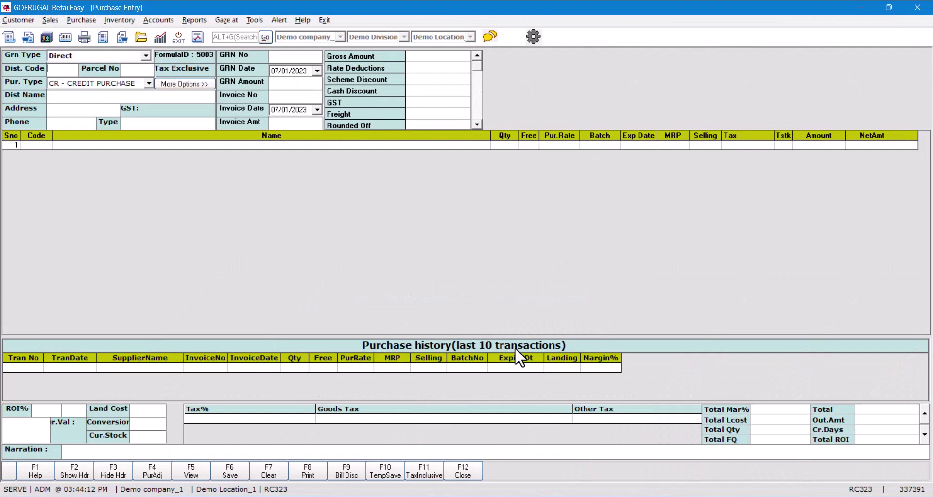
key(Return)
key(Escape)
text(113313)
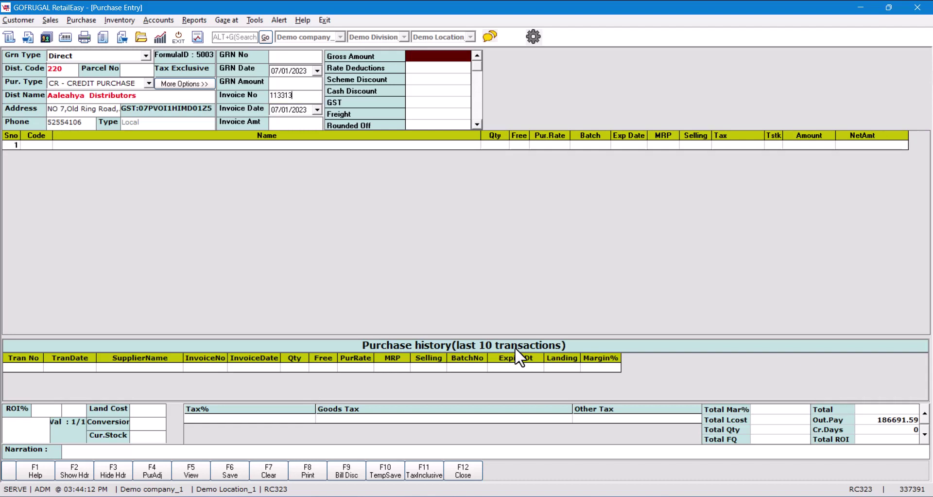
key(Return)
key(Return)
text(1331)
key(Return)
key(Return)
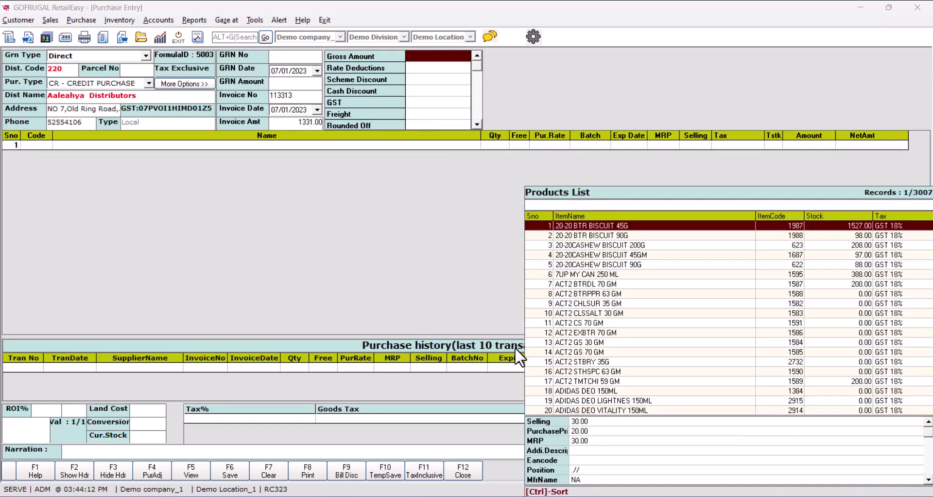
- Check the purchase products list for the blocked 7UP 600 ML item and leave the purchase entry without saving
key(Down)
key(Down)
key(Down)
key(Down)
key(Down)
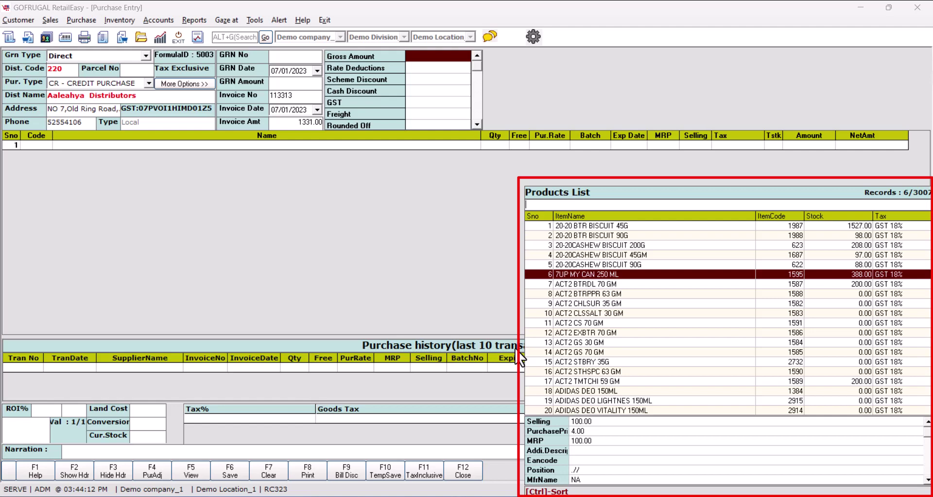
key(Escape)
key(Escape)
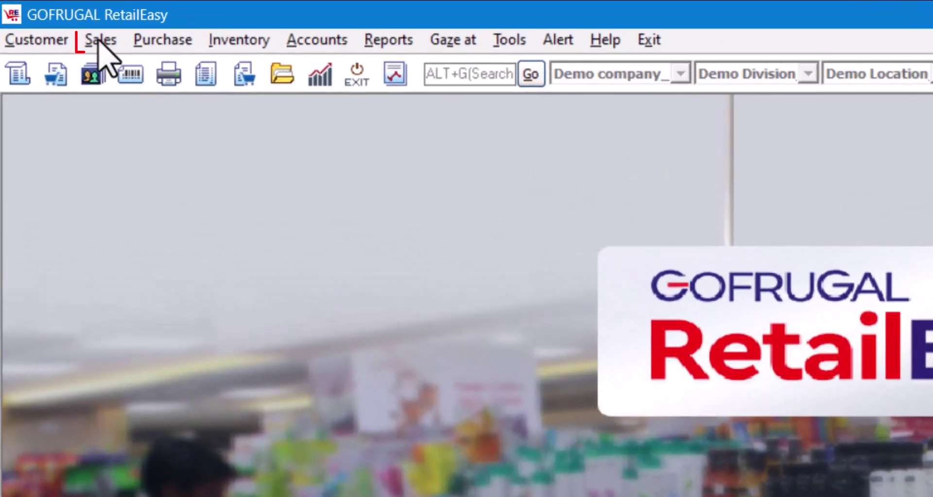
- Start a new sales bill and add 7UP 600 ML with a quantity of 1
click(50, 20)
click(190, 107)
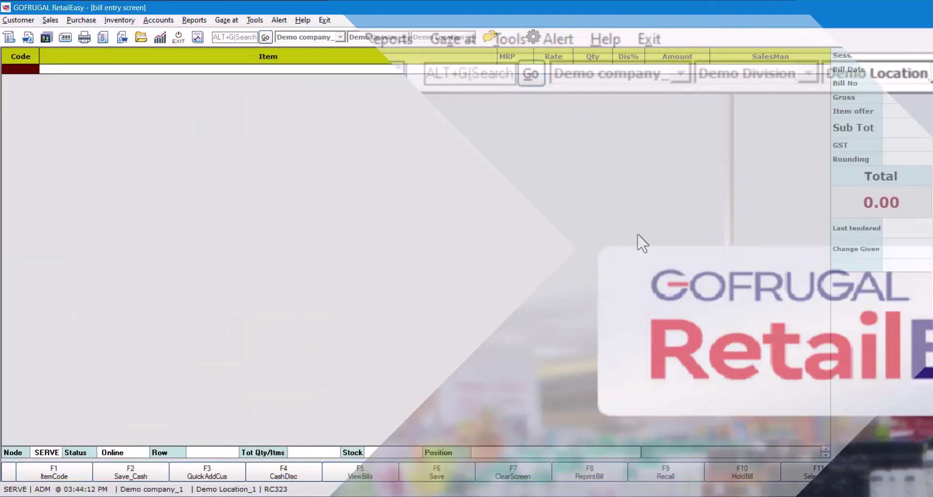
key(Return)
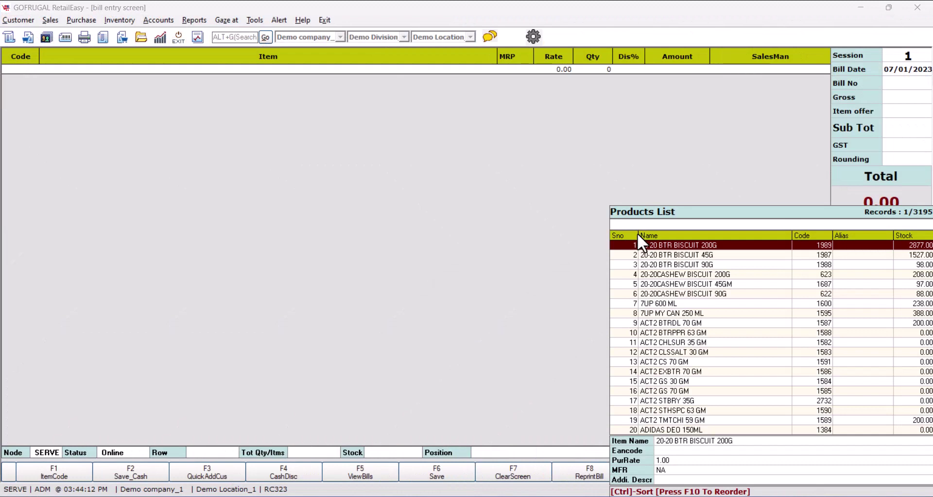
key(Down)
key(Down)
key(Down)
key(Down)
key(Down)
key(Down)
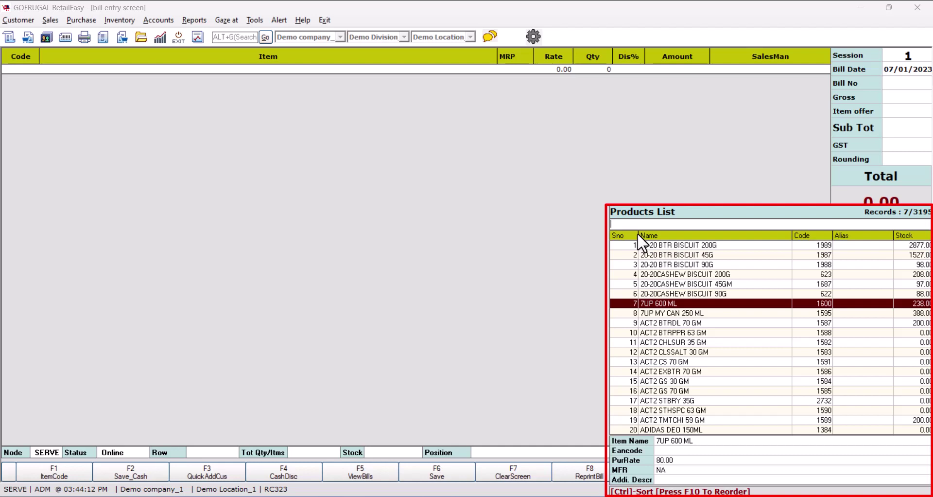
key(Return)
key(Return)
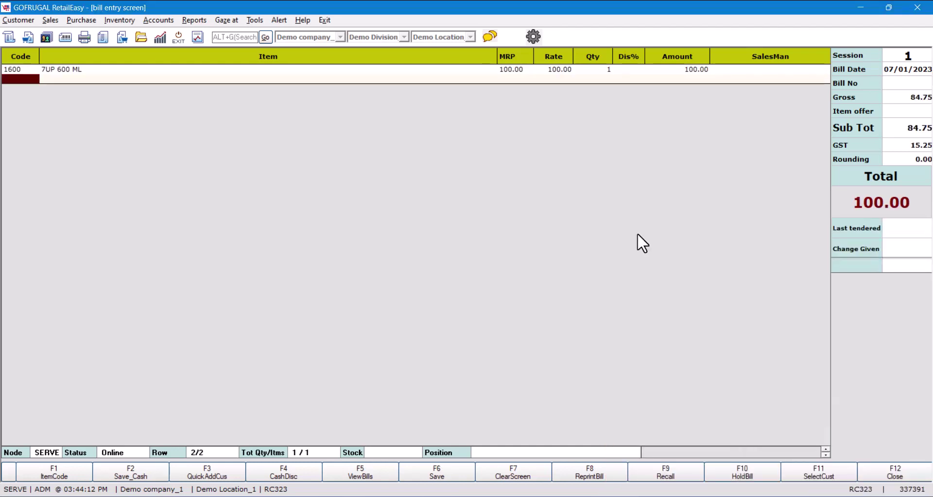
- Save the sales bill for 7UP 600 ML
key(F6)
key(Return)
key(Return)
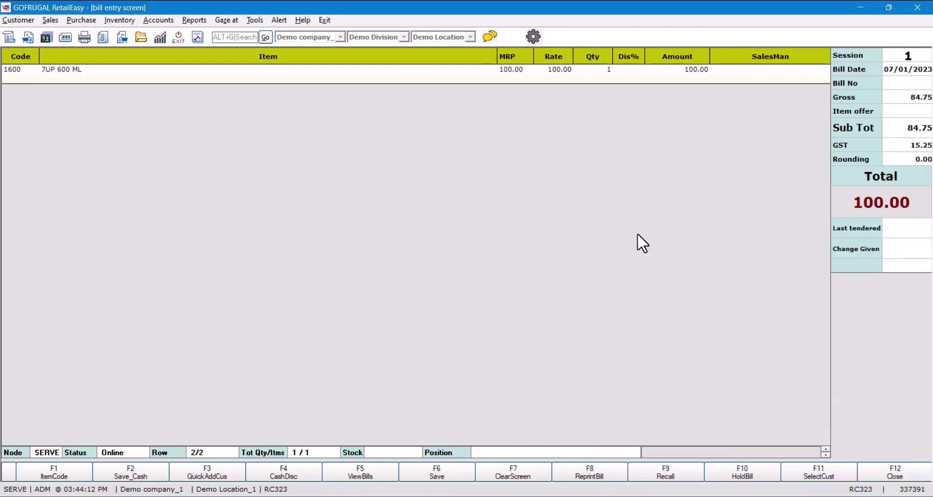